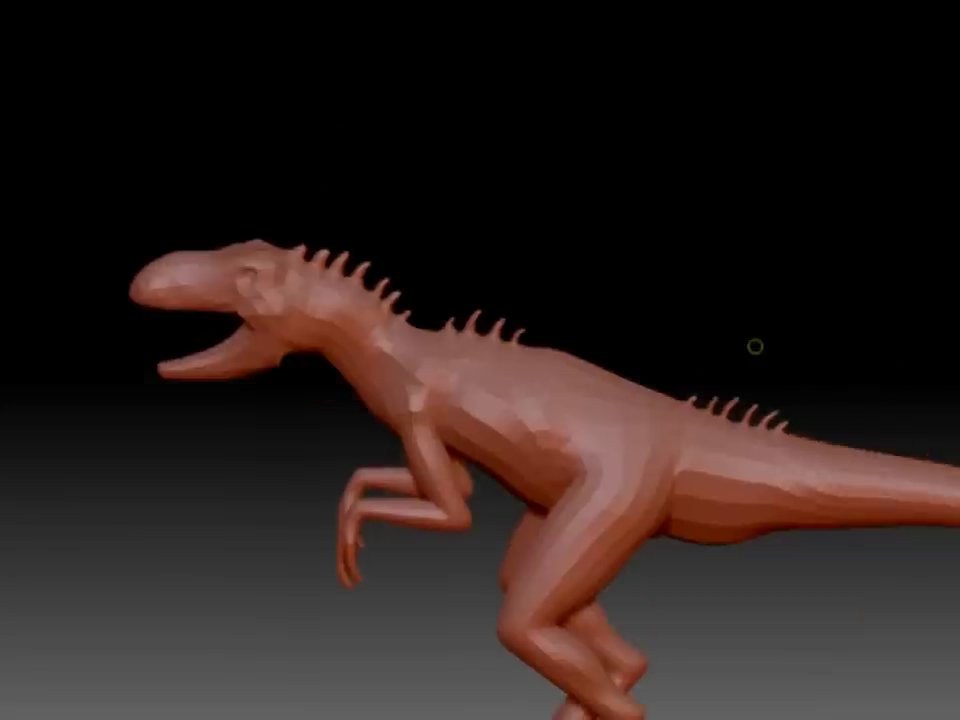
# Step: Orbit and zoom around the dinosaur to inspect the head underside, arm, torso, side and back
pyautogui.moveTo(754, 343); pyautogui.dragTo(740, 655)
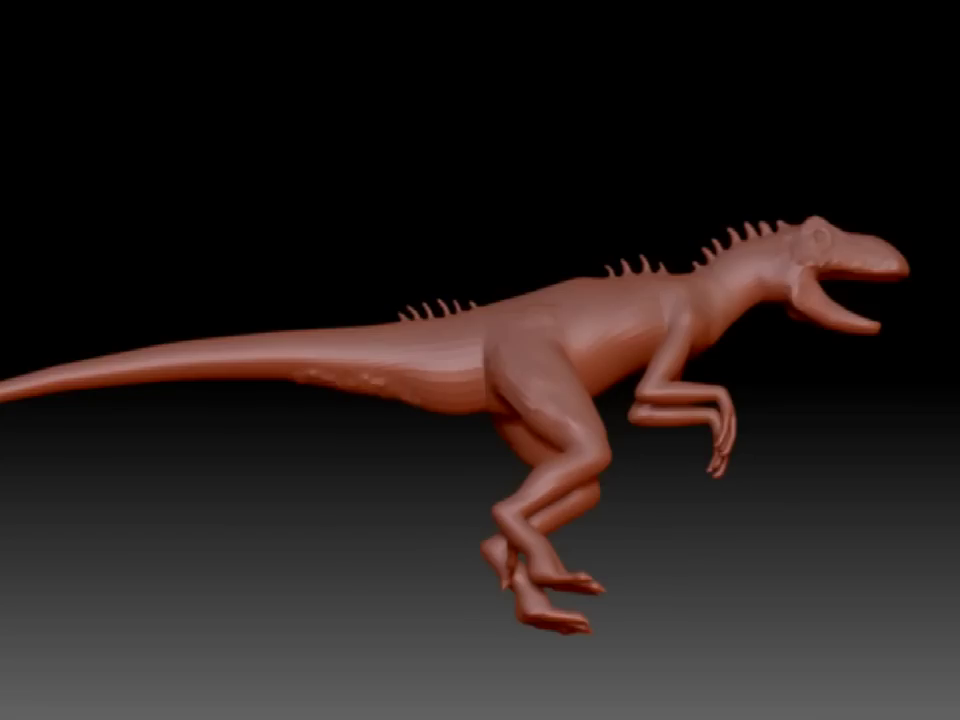
pyautogui.moveTo(893, 675)
pyautogui.mouseDown()
pyautogui.moveTo(656, 465)
pyautogui.moveTo(915, 538)
pyautogui.moveTo(924, 648)
pyautogui.moveTo(626, 703)
pyautogui.moveTo(640, 640)
pyautogui.moveTo(621, 529)
pyautogui.moveTo(621, 430)
pyautogui.moveTo(808, 467)
pyautogui.moveTo(561, 403)
pyautogui.moveTo(751, 424)
pyautogui.moveTo(720, 520)
pyautogui.moveTo(763, 690)
pyautogui.moveTo(955, 605)
pyautogui.moveTo(917, 690)
pyautogui.moveTo(880, 715)
pyautogui.moveTo(934, 690)
pyautogui.moveTo(639, 596)
pyautogui.moveTo(600, 560)
pyautogui.mouseUp()
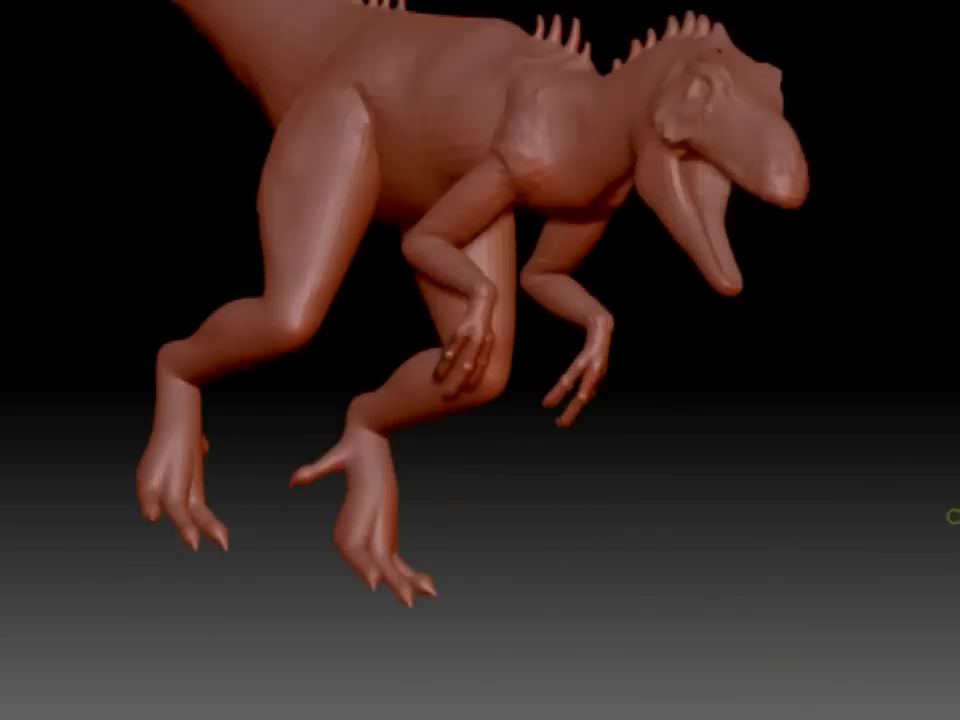
pyautogui.moveTo(953, 516); pyautogui.dragTo(659, 255)
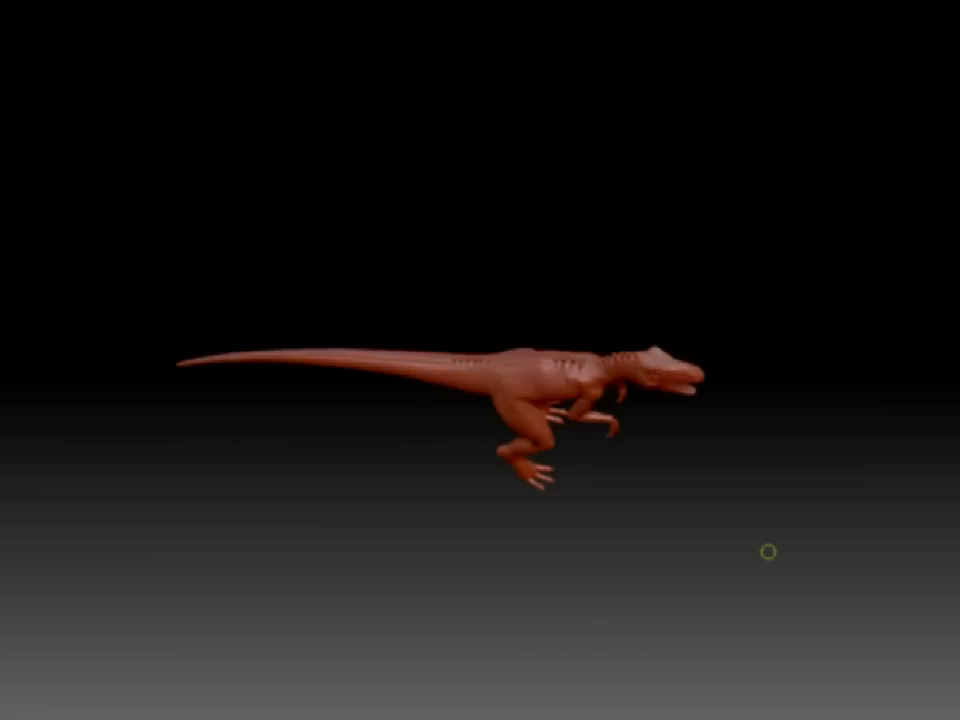
pyautogui.moveTo(767, 551); pyautogui.dragTo(792, 430)
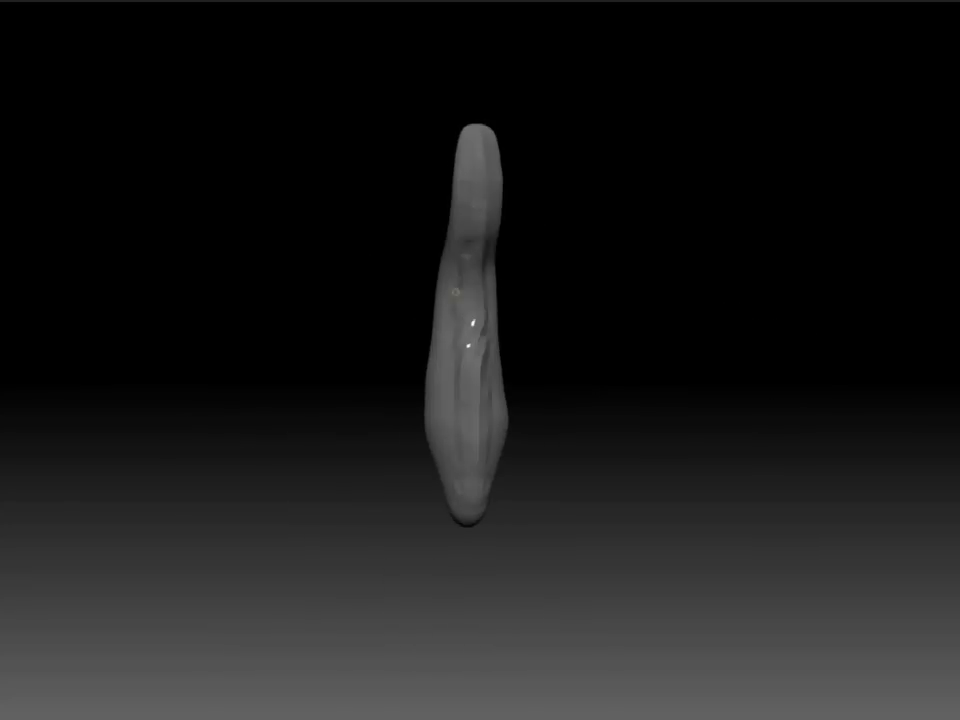
# Step: Turn the grey form upright into a front view
pyautogui.moveTo(858, 460); pyautogui.dragTo(515, 317)
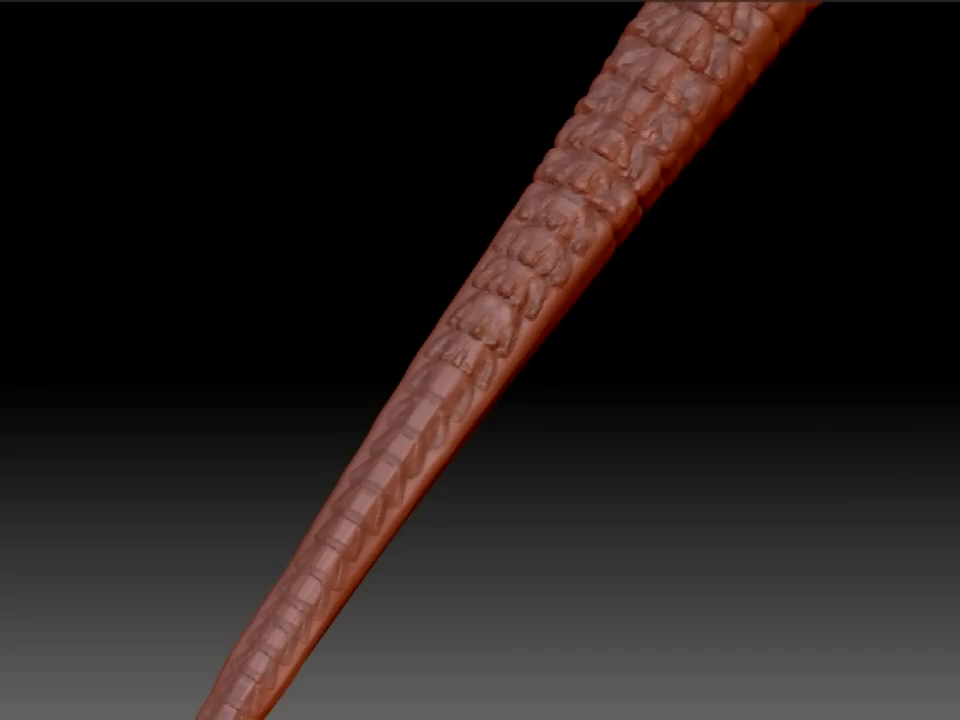
# Step: Add raised scales along the thinner tail section down to small bumps at the tip
pyautogui.click(437, 392)
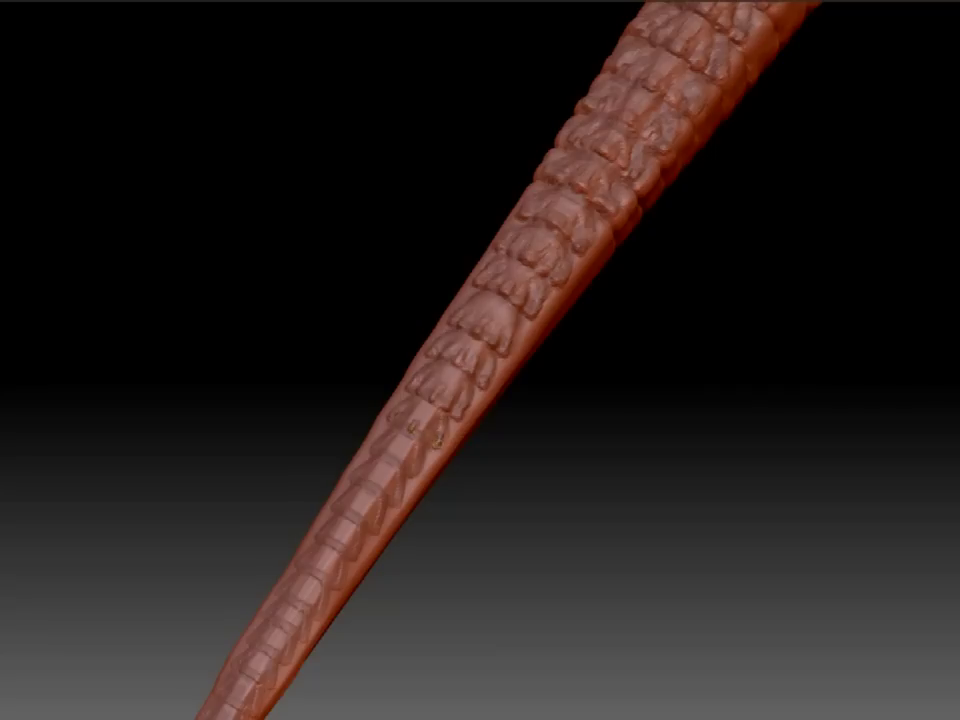
pyautogui.click(417, 460)
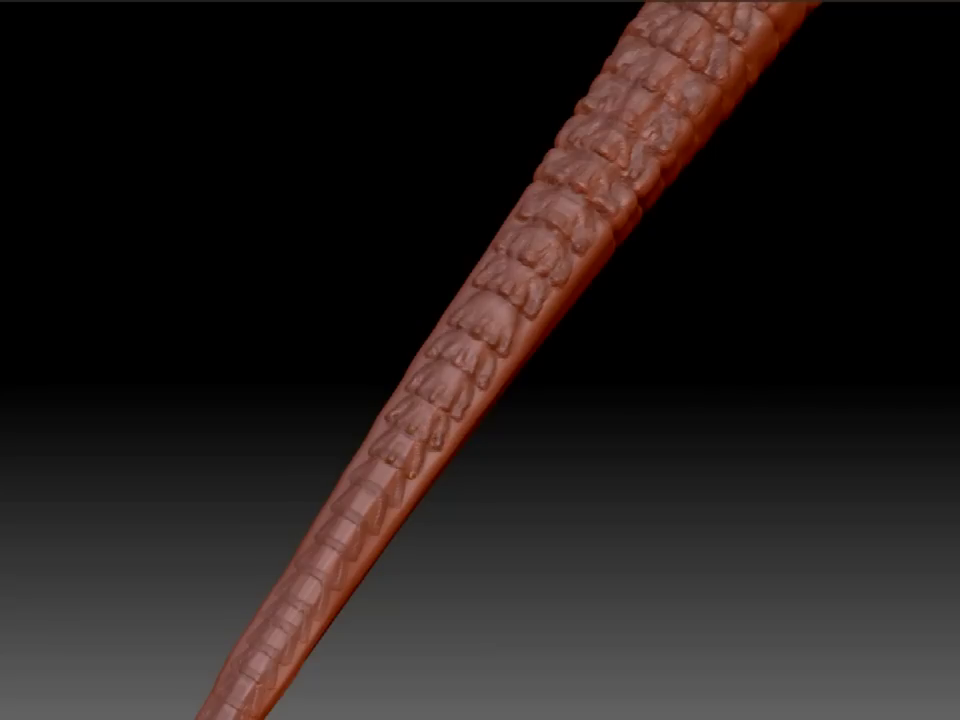
pyautogui.moveTo(304, 349); pyautogui.dragTo(479, 266)
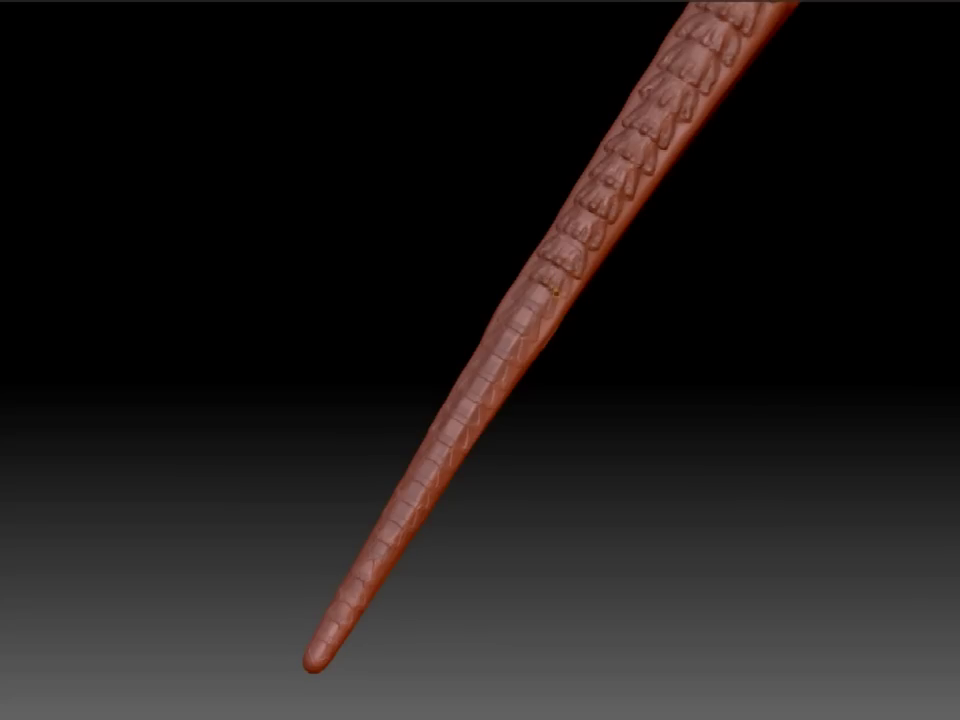
pyautogui.click(541, 330)
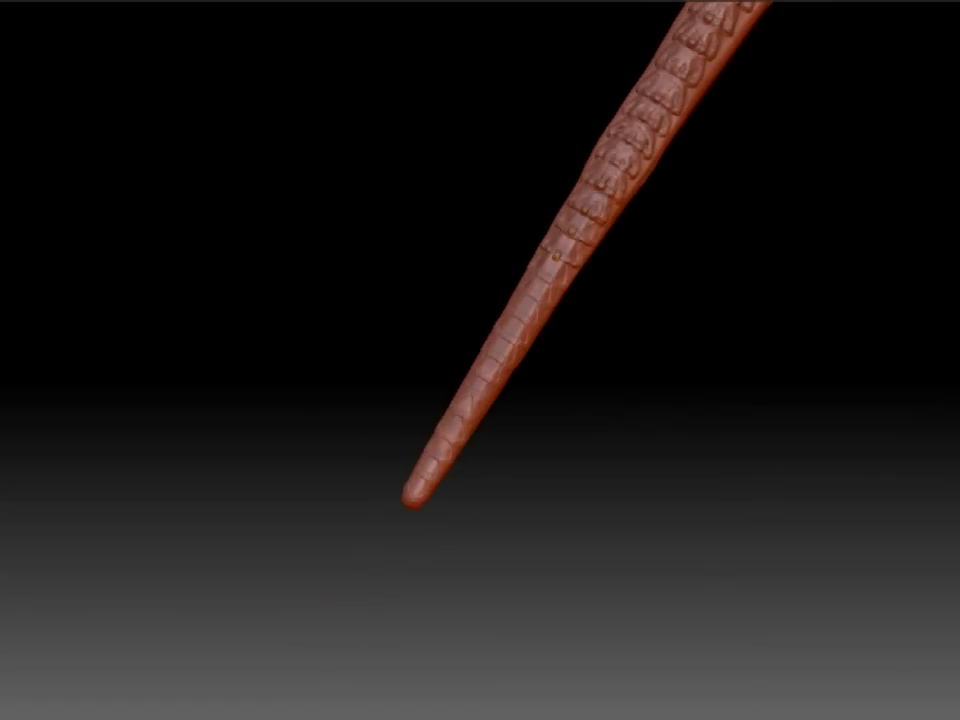
pyautogui.click(558, 235)
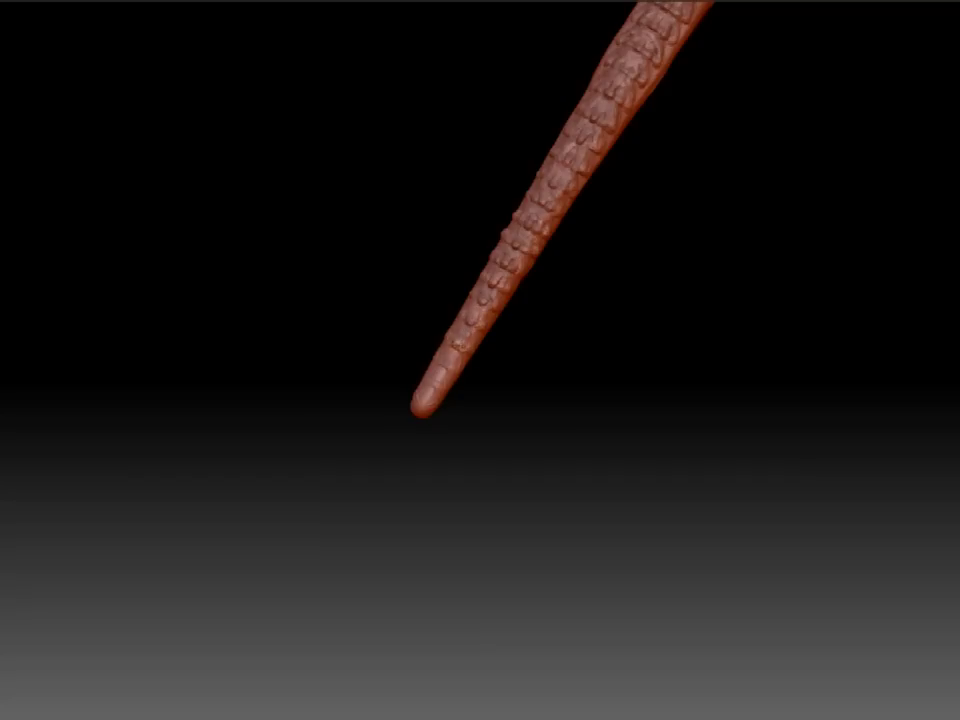
pyautogui.click(443, 368)
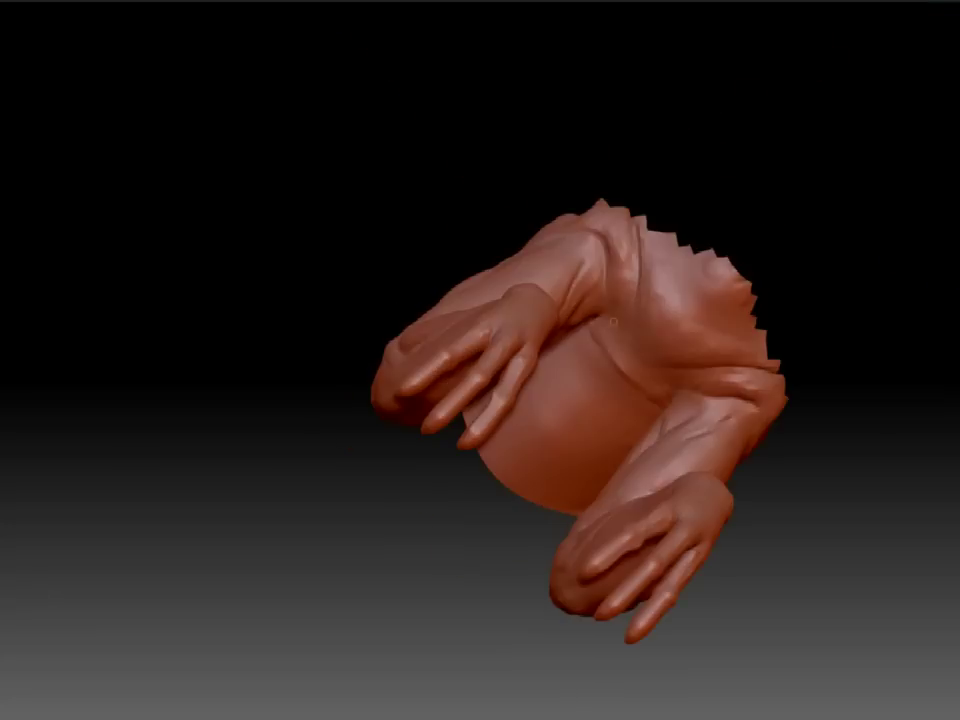
# Step: Build up a skin fold on the chest between the arms with Clay Buildup
pyautogui.moveTo(620, 344); pyautogui.dragTo(588, 386)
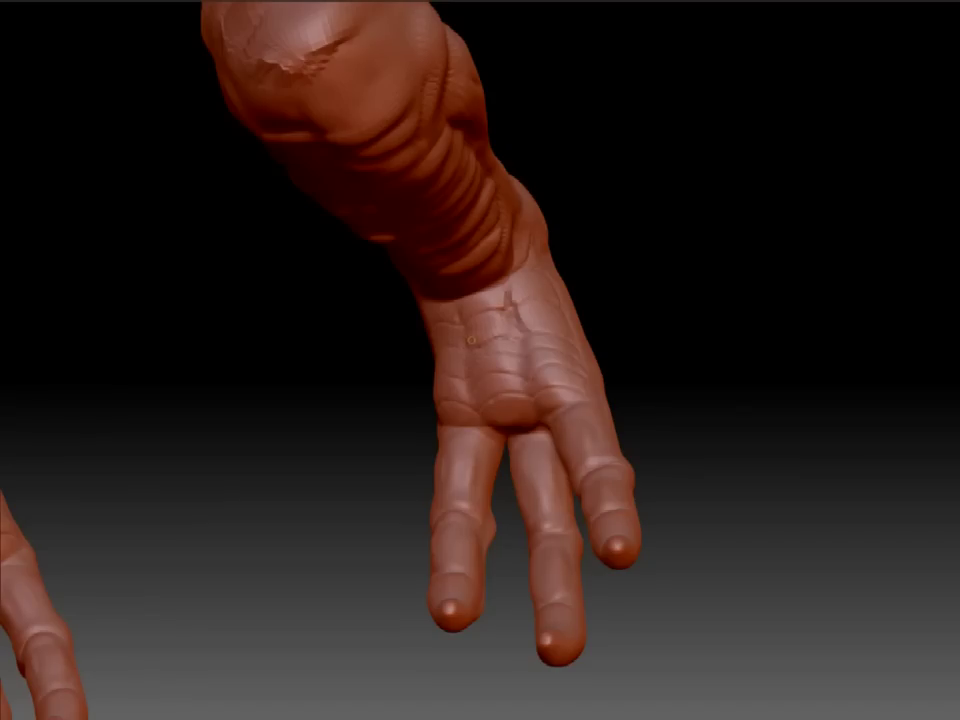
# Step: Sculpt a wrinkled ridge on the back of the hand below the wrist
pyautogui.moveTo(472, 340); pyautogui.dragTo(473, 310)
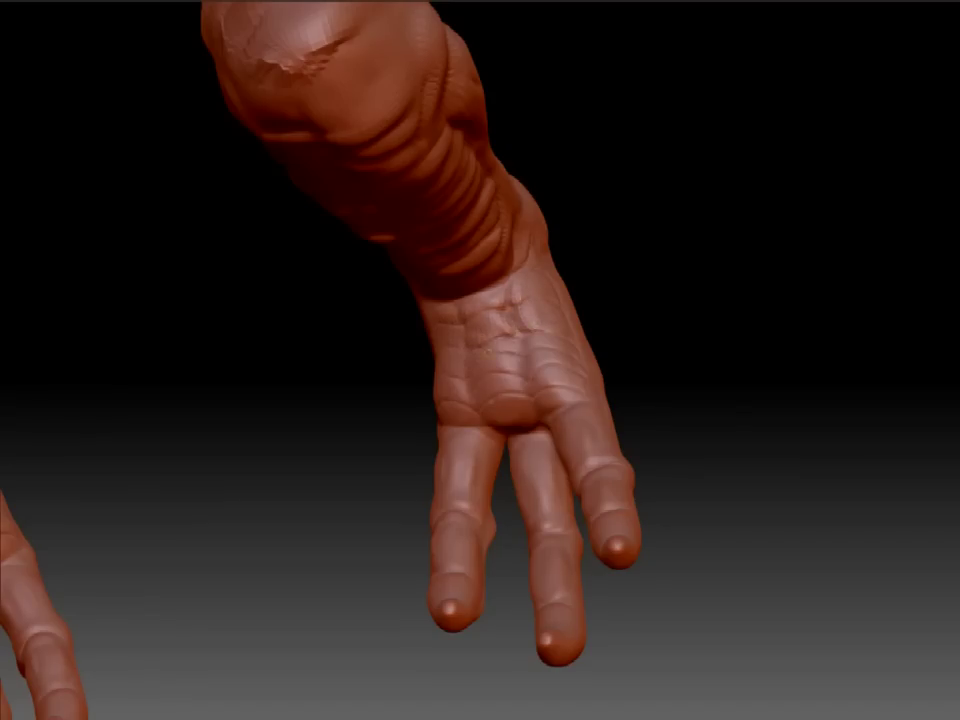